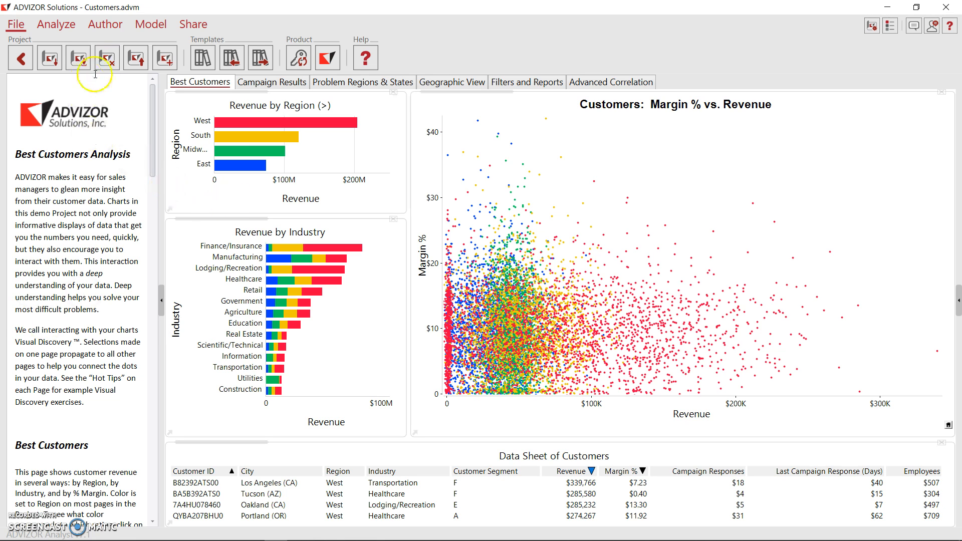
Open the project's Customer data source for modification from the data source manager.
{"action": "left_click", "coordinate": [106, 26]}
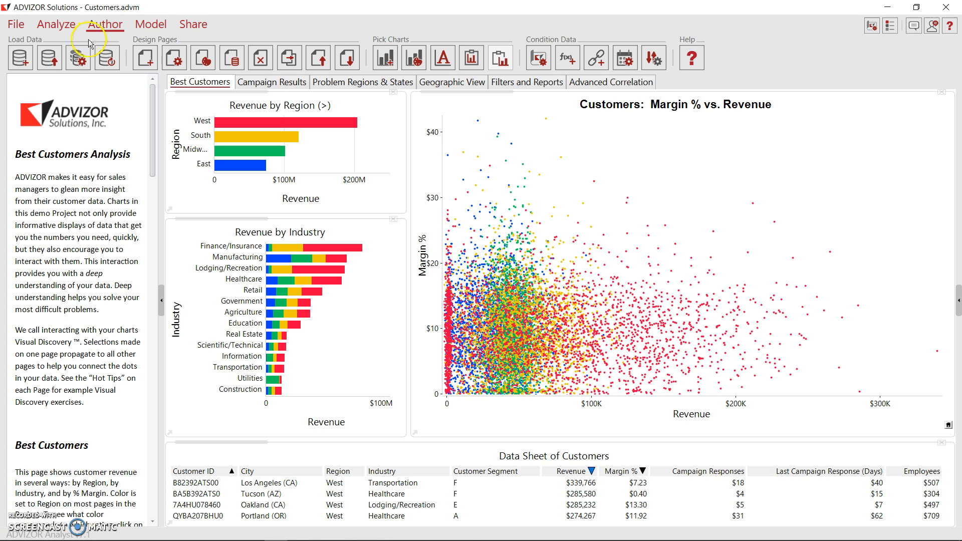
{"action": "left_click", "coordinate": [80, 67]}
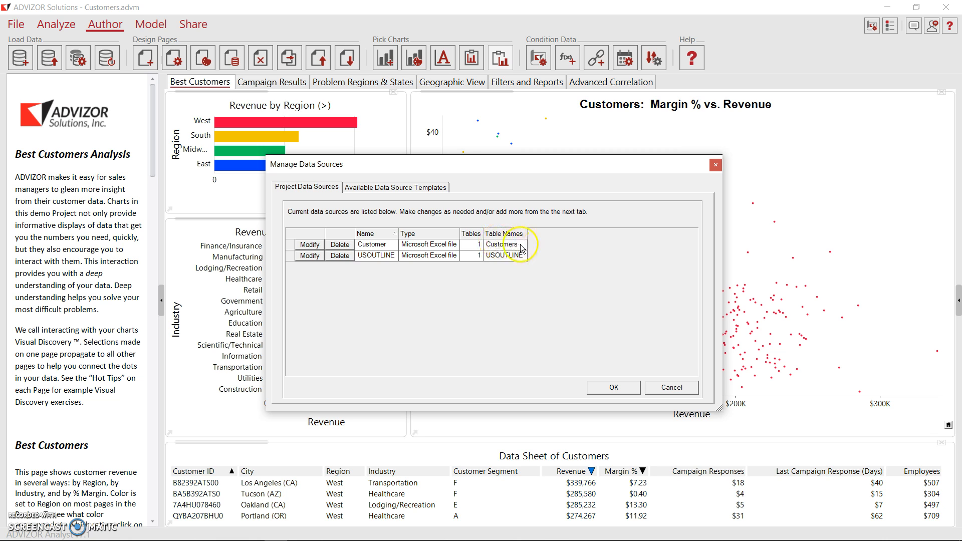
{"action": "left_click", "coordinate": [312, 245]}
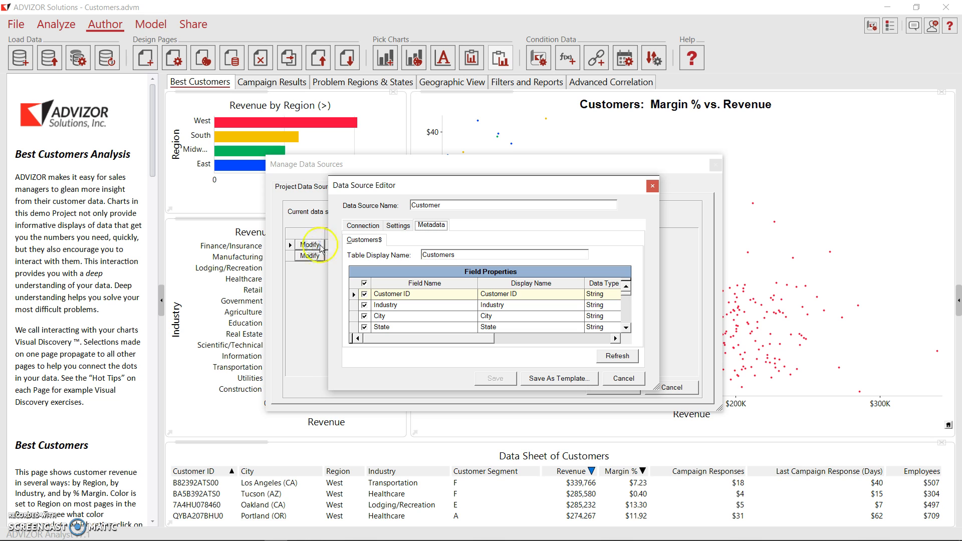
{"action": "left_click_drag", "start_coordinate": [419, 186], "coordinate": [515, 101]}
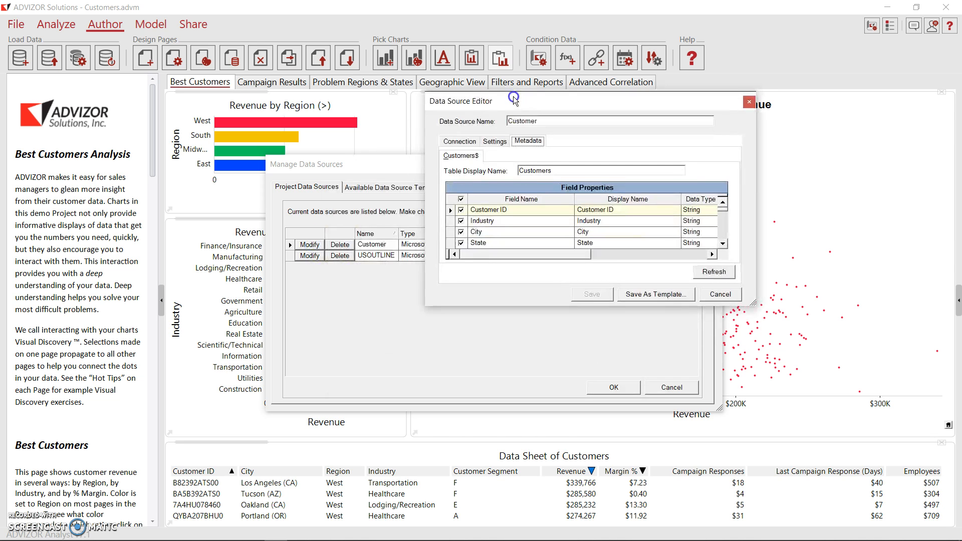
Review the Customer data source's source file connection and its command timeout setting.
{"action": "left_click", "coordinate": [467, 143]}
{"action": "left_click_drag", "start_coordinate": [754, 302], "coordinate": [811, 387]}
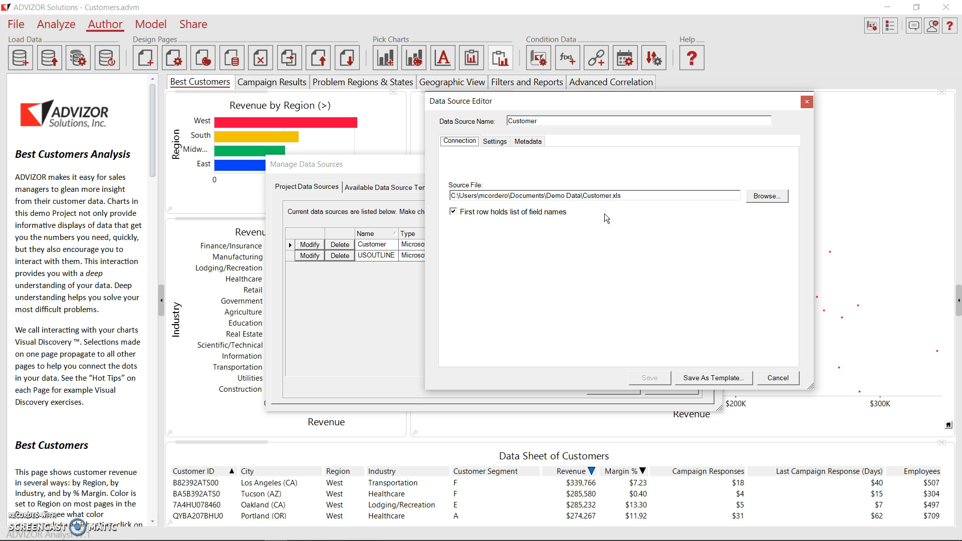
{"action": "left_click", "coordinate": [494, 141]}
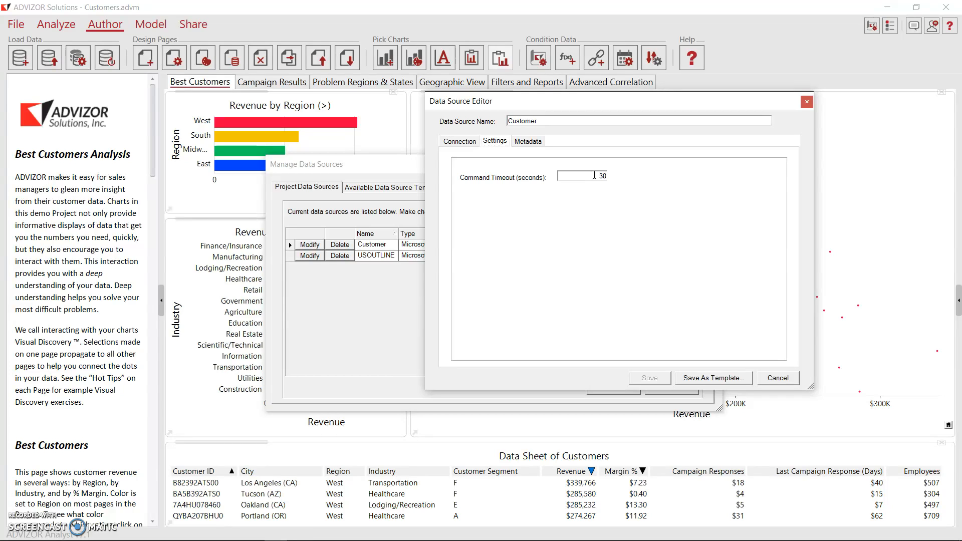
Show the Customer data source's field metadata and enlarge the editor so all property columns fit.
{"action": "left_click", "coordinate": [530, 141]}
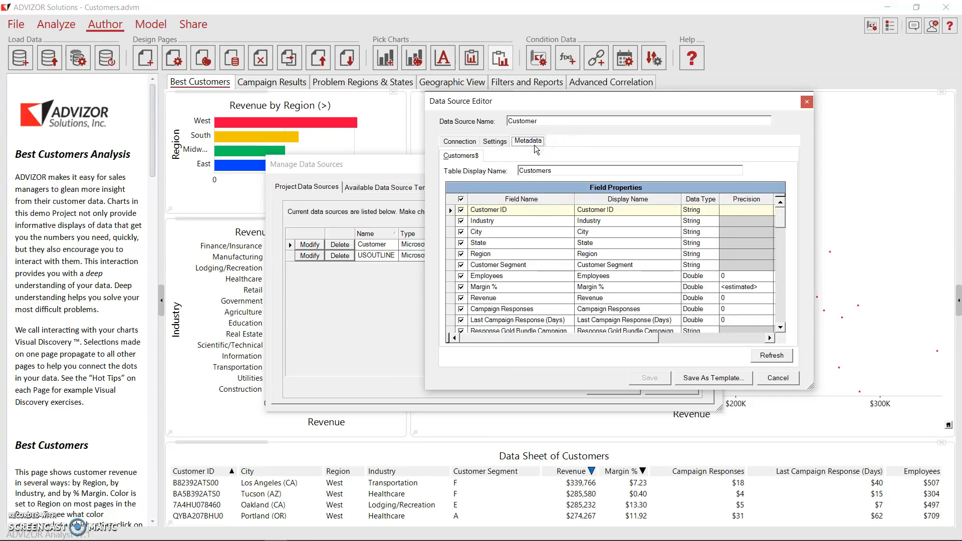
{"action": "left_click", "coordinate": [541, 146]}
{"action": "left_click", "coordinate": [557, 140]}
{"action": "left_click_drag", "start_coordinate": [810, 386], "coordinate": [934, 483]}
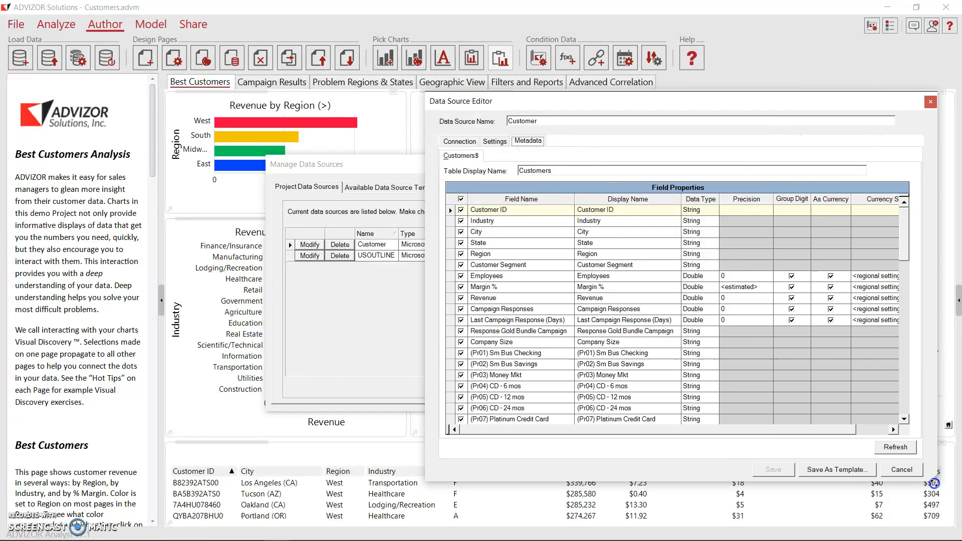
{"action": "left_click_drag", "start_coordinate": [516, 100], "coordinate": [332, 34]}
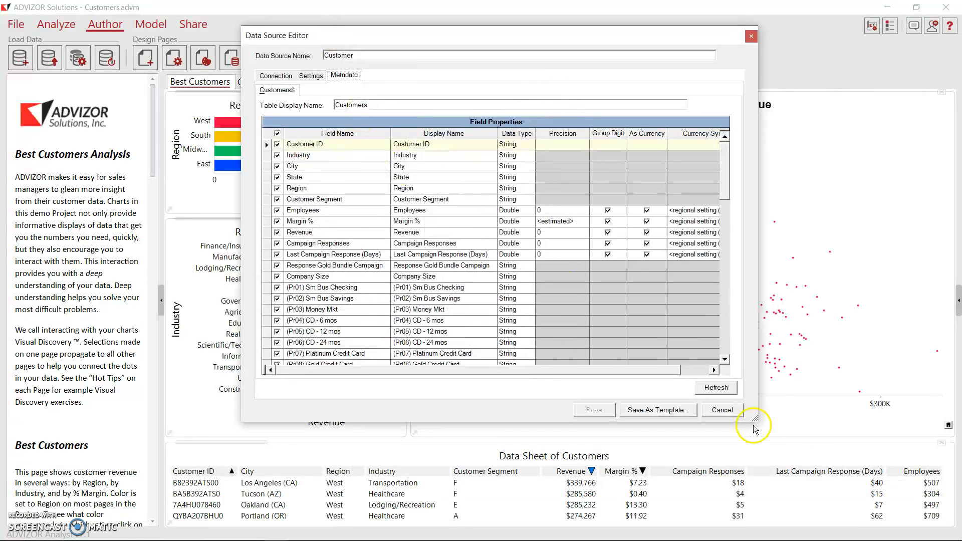
{"action": "left_click_drag", "start_coordinate": [753, 417], "coordinate": [887, 480]}
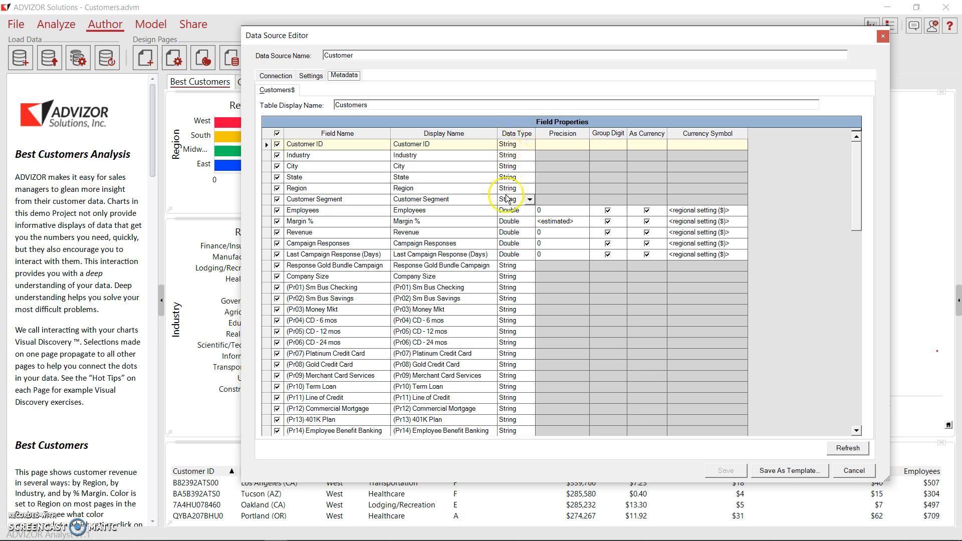
Change the Employees field's data type to Integer, running the conversion analysis before accepting the change.
{"action": "left_click", "coordinate": [510, 211]}
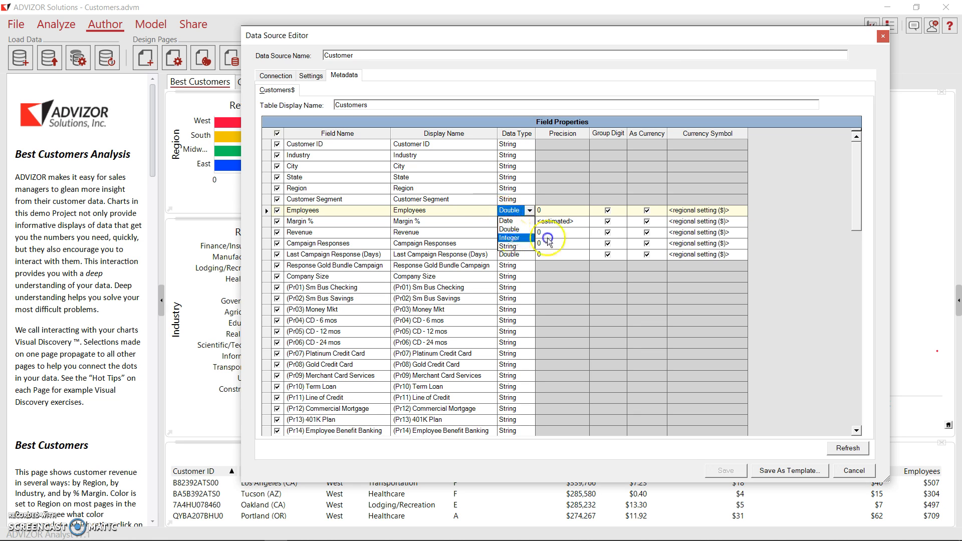
{"action": "left_click", "coordinate": [694, 209]}
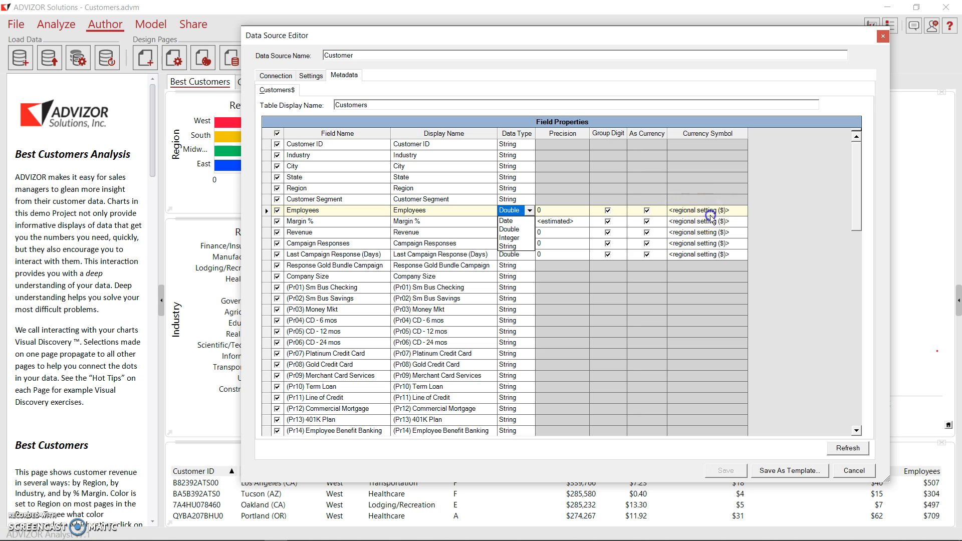
{"action": "left_click", "coordinate": [521, 239]}
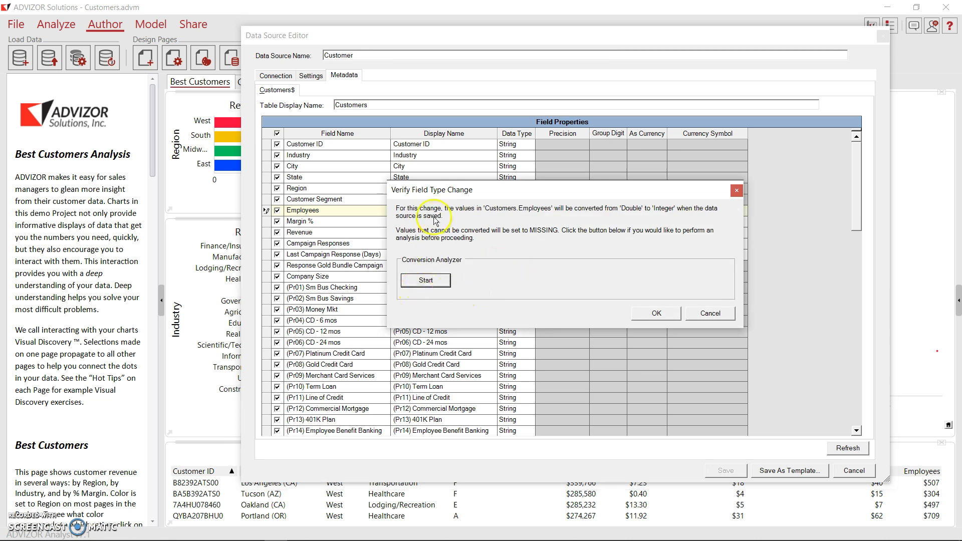
{"action": "left_click_drag", "start_coordinate": [451, 193], "coordinate": [419, 133]}
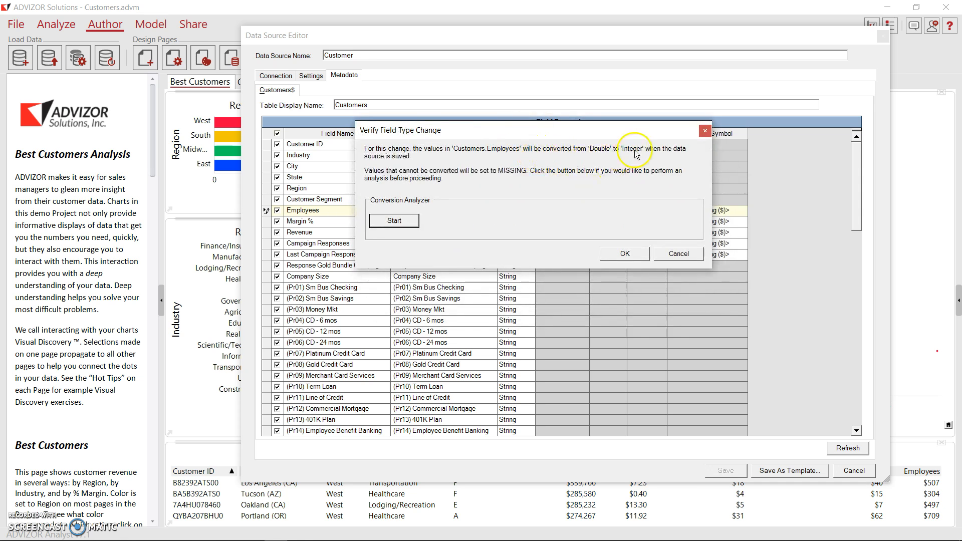
{"action": "left_click", "coordinate": [393, 221]}
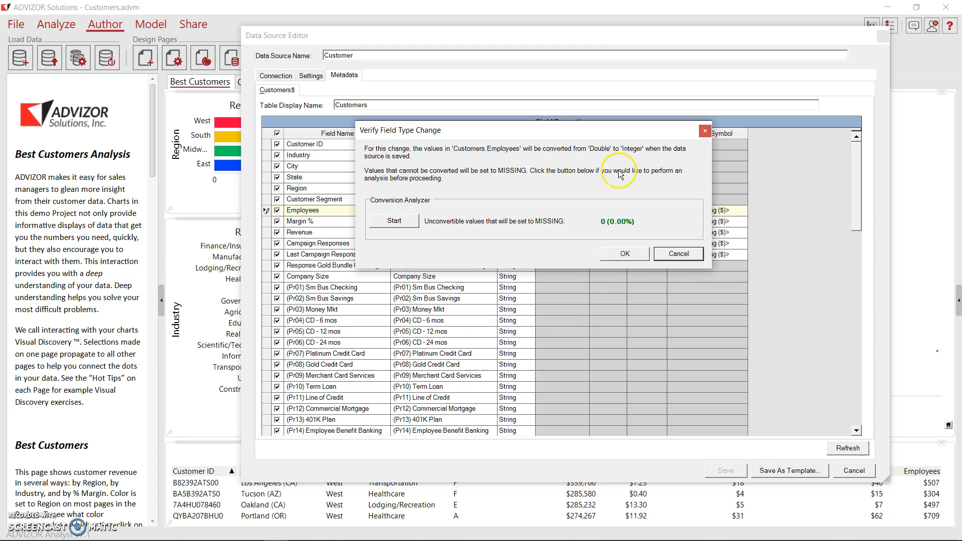
{"action": "left_click", "coordinate": [621, 252]}
{"action": "left_click", "coordinate": [619, 257]}
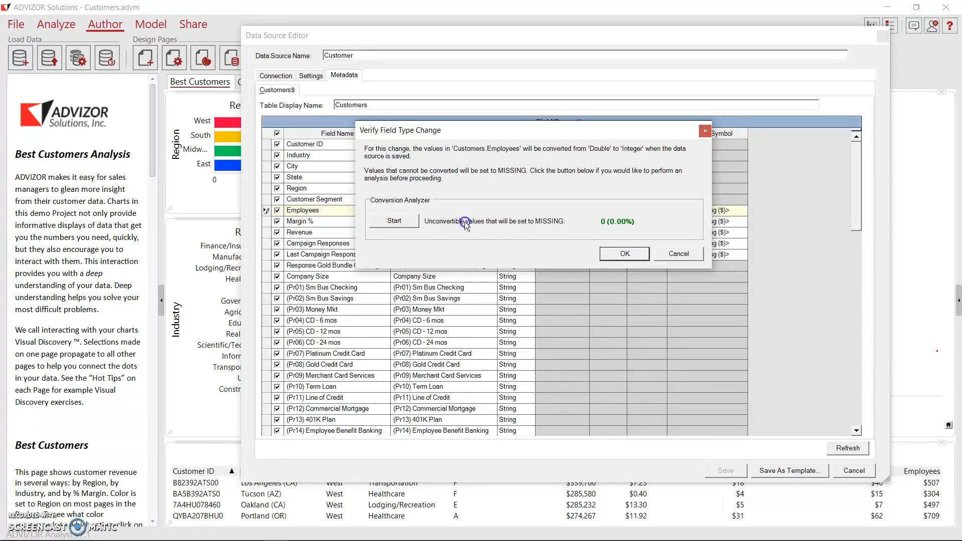
{"action": "left_click", "coordinate": [610, 254]}
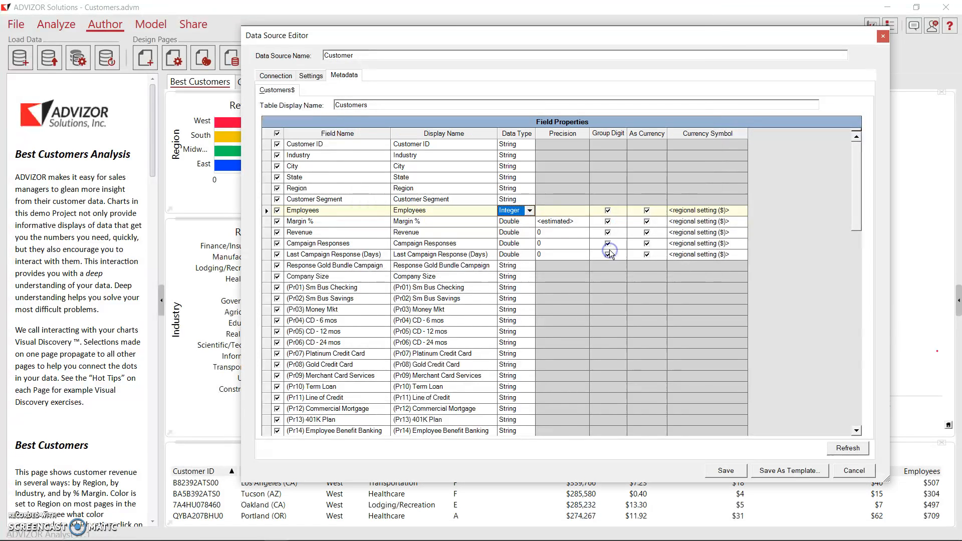
Set the Revenue field's precision to 2.
{"action": "left_click", "coordinate": [558, 245]}
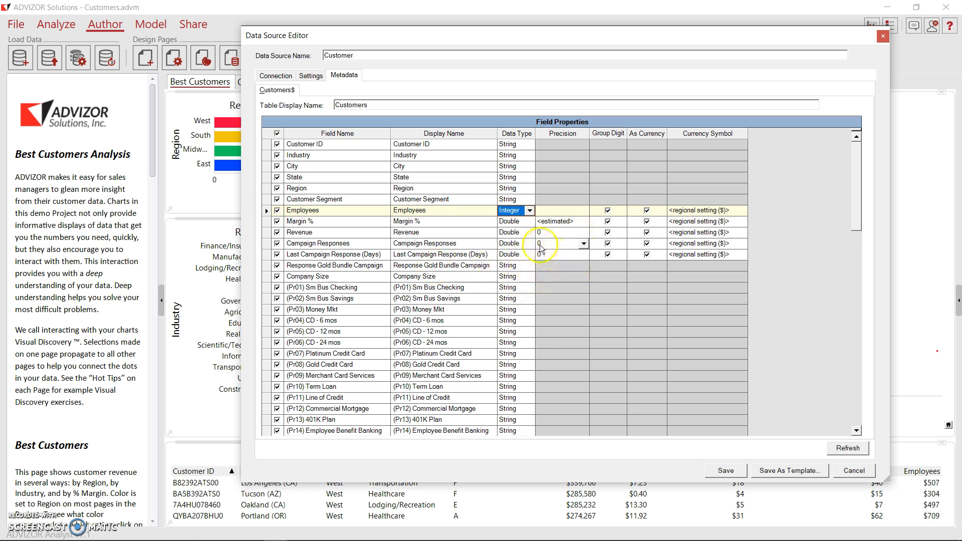
{"action": "left_click", "coordinate": [559, 232]}
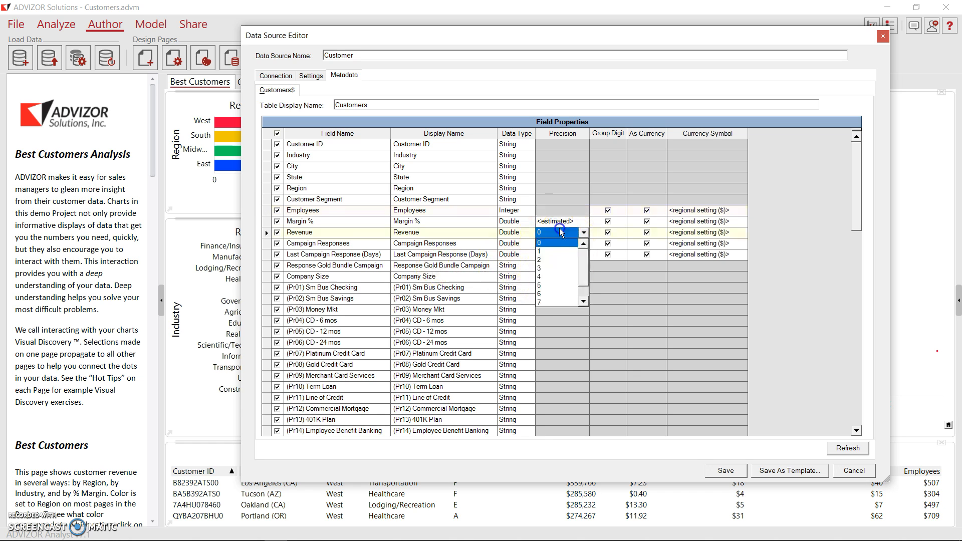
{"action": "left_click", "coordinate": [546, 260]}
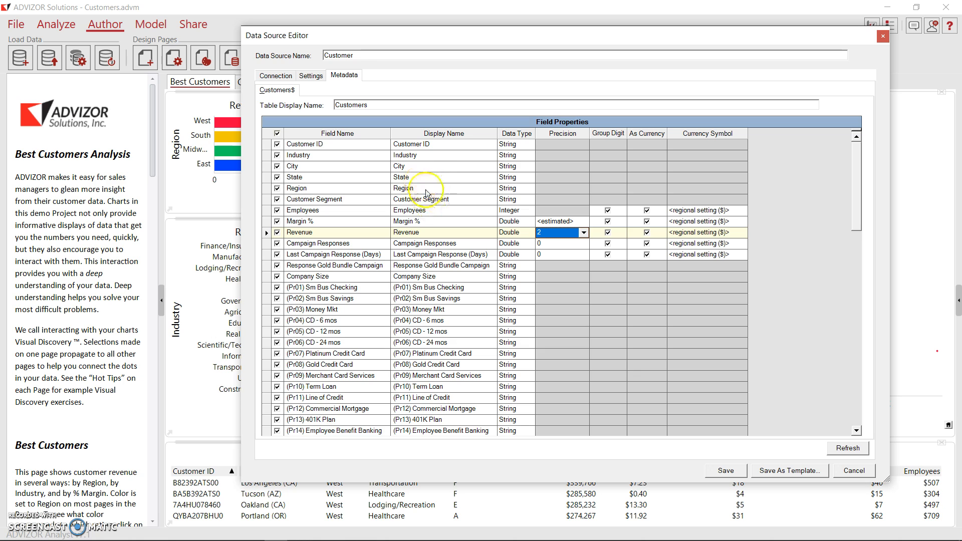
Change the State field's display name to ST.
{"action": "left_click", "coordinate": [413, 177]}
{"action": "type", "text": "St"}
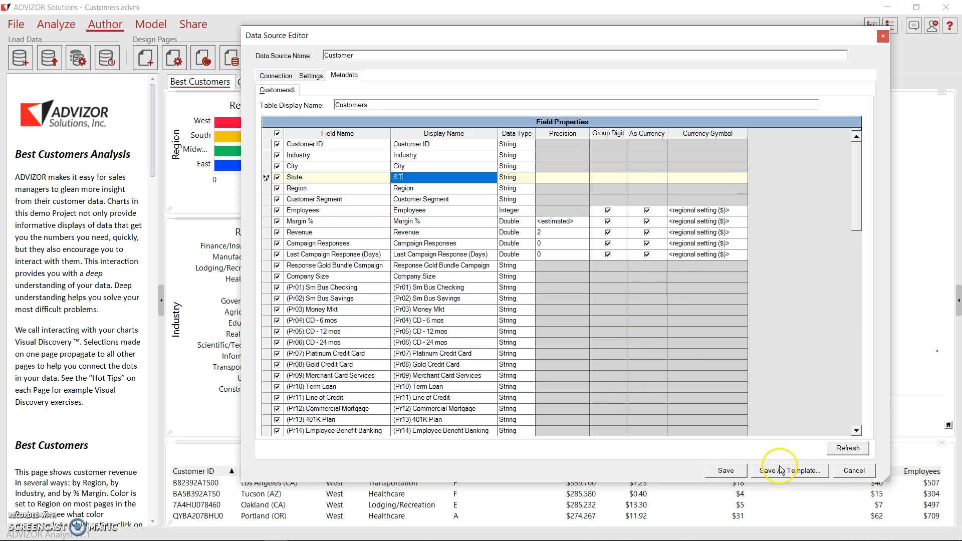
{"action": "left_click", "coordinate": [726, 470]}
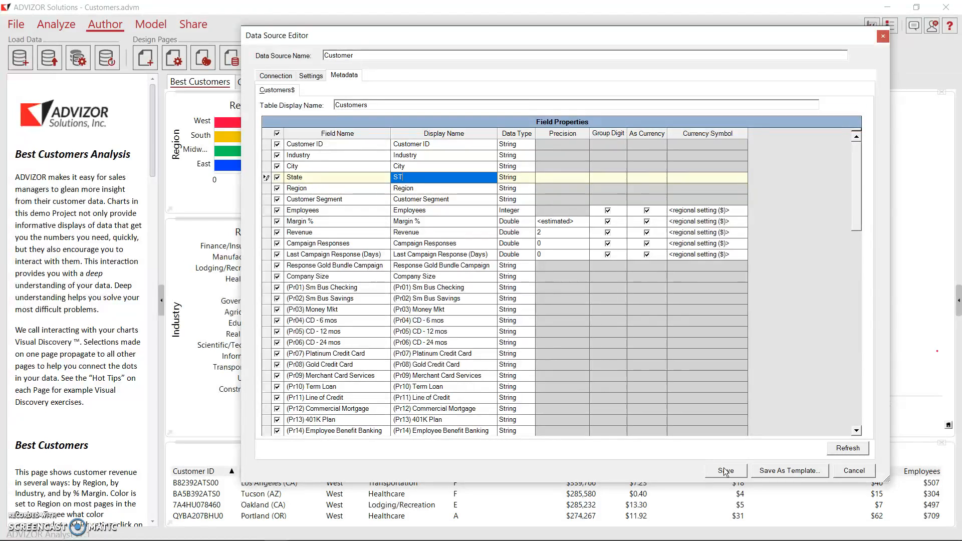
{"action": "left_click", "coordinate": [727, 470]}
{"action": "left_click", "coordinate": [733, 466]}
{"action": "left_click_drag", "start_coordinate": [861, 160], "coordinate": [845, 142]}
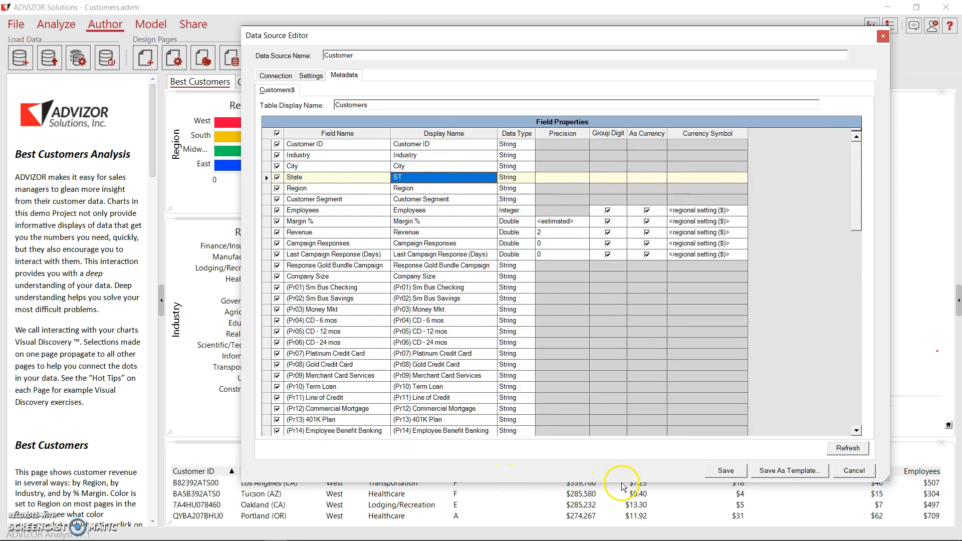
Refresh the Customers table's metadata and save the data source, applying the changes to its Customer template as well.
{"action": "left_click", "coordinate": [840, 447]}
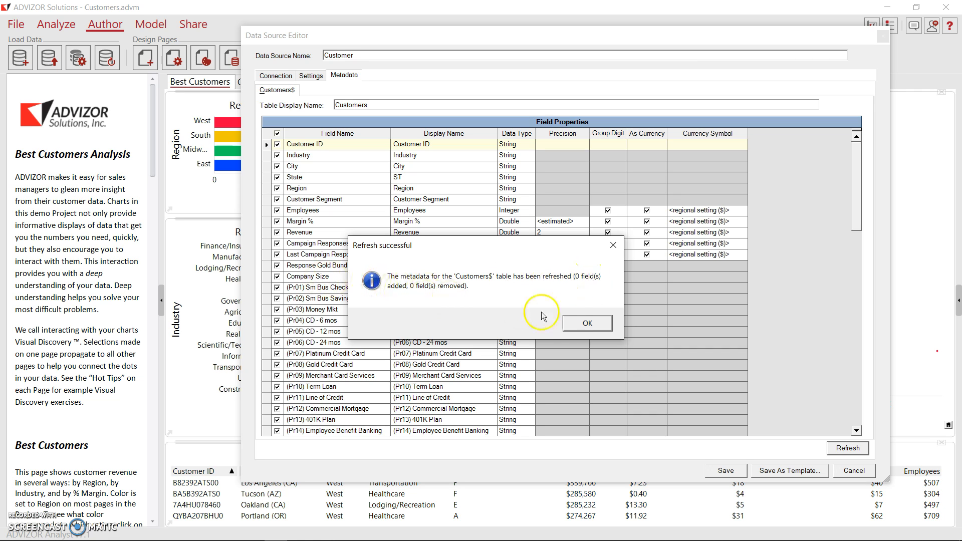
{"action": "left_click", "coordinate": [573, 323]}
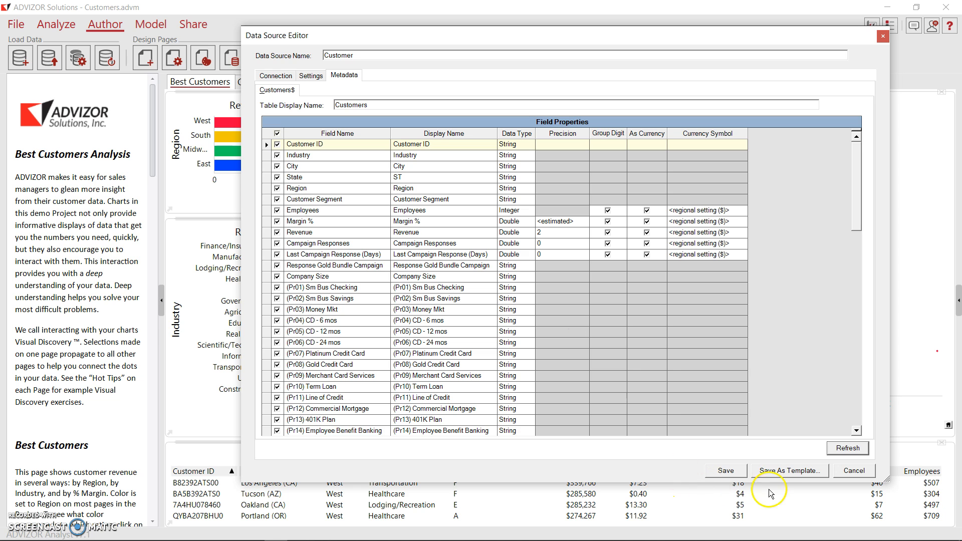
{"action": "scroll", "coordinate": [861, 197], "scroll_direction": "down", "scroll_amount": 1}
{"action": "left_click_drag", "start_coordinate": [861, 197], "coordinate": [861, 260]}
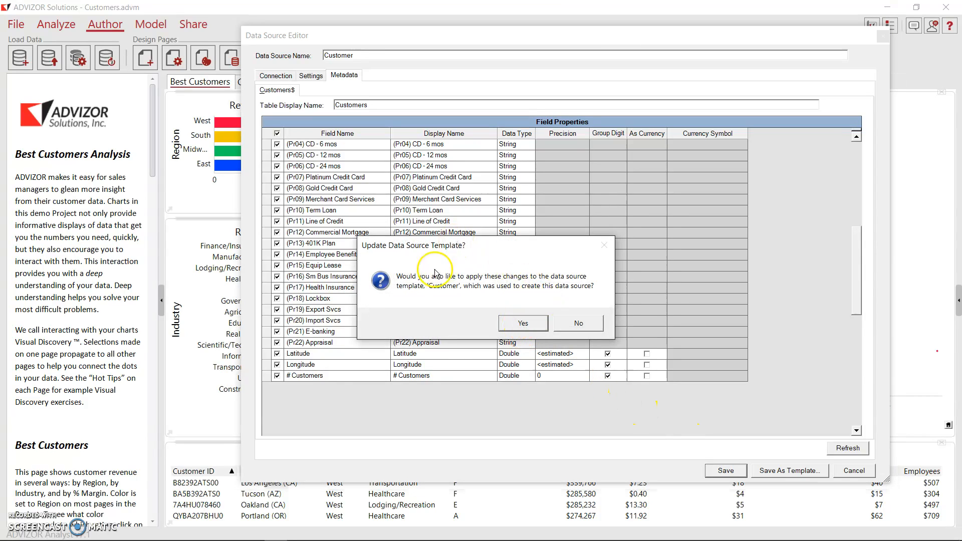
{"action": "left_click", "coordinate": [521, 324]}
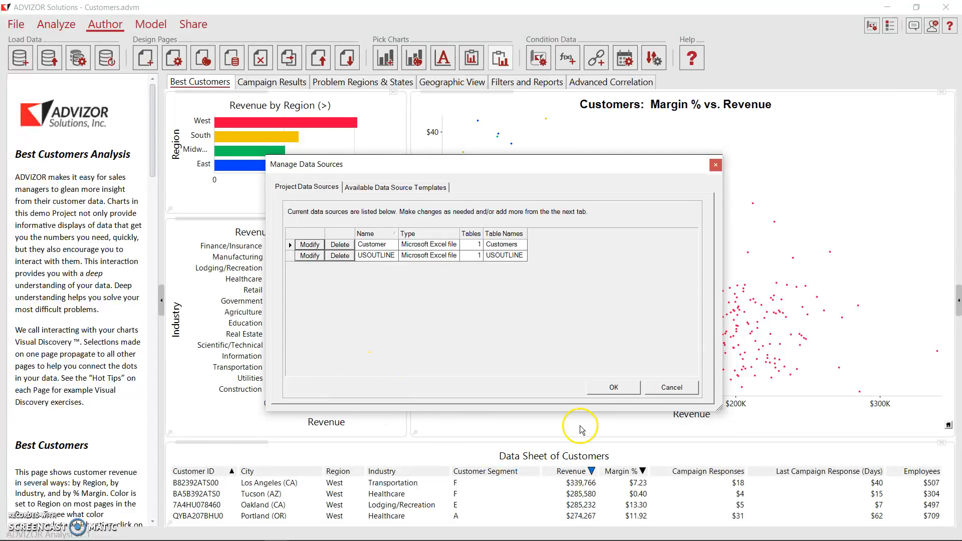
Examine the available data source templates, selecting USOUTLINE, and return to the project's data sources.
{"action": "left_click", "coordinate": [379, 188]}
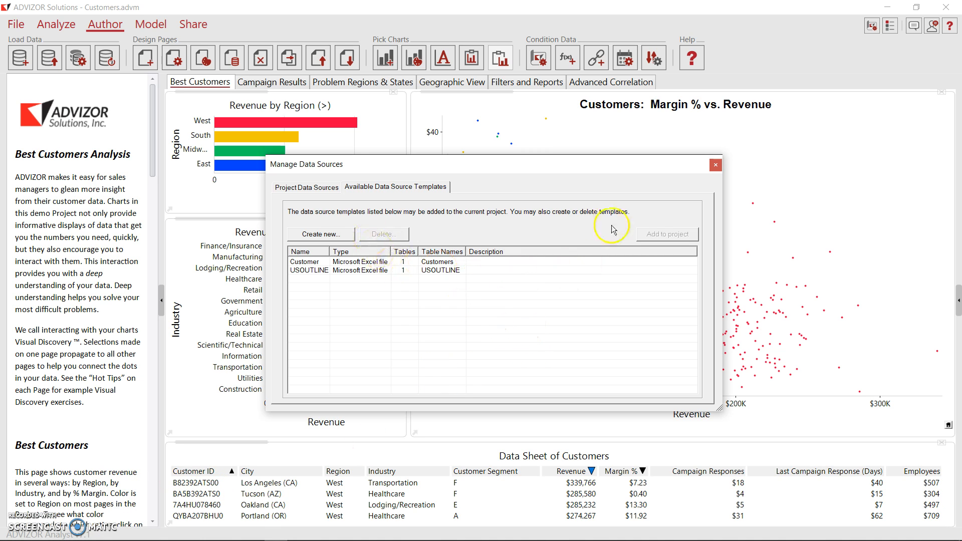
{"action": "left_click", "coordinate": [308, 270]}
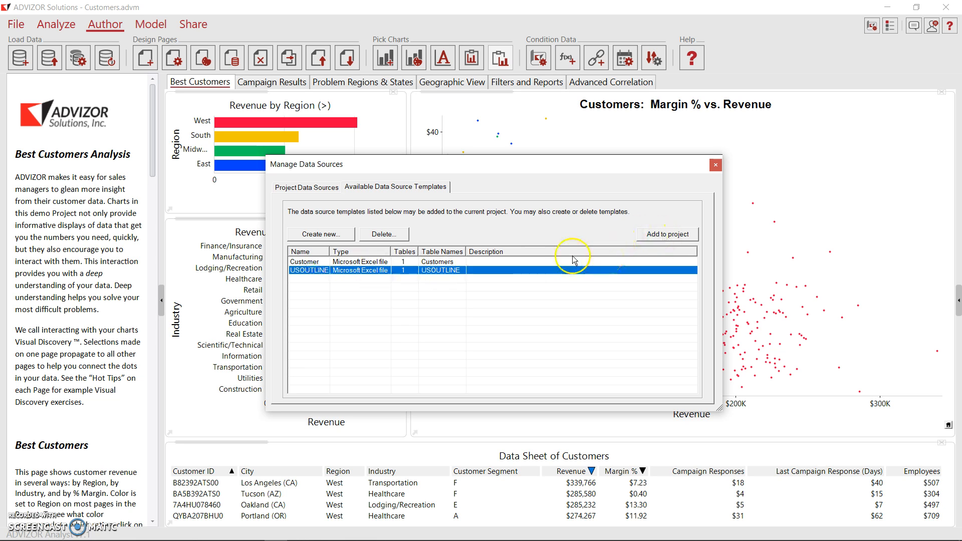
{"action": "left_click", "coordinate": [304, 186]}
Apply the data source changes to the project after reviewing the items to be updated.
{"action": "left_click", "coordinate": [612, 389]}
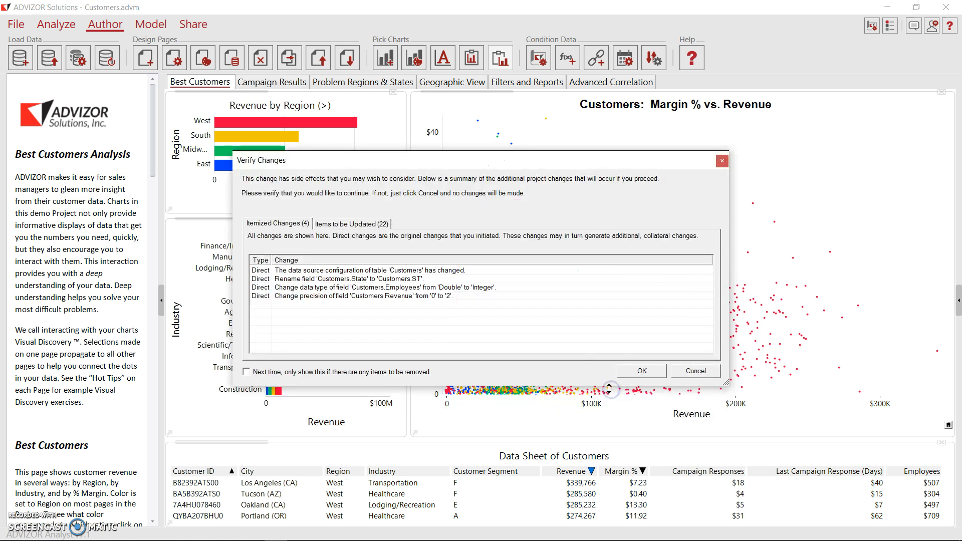
{"action": "left_click", "coordinate": [362, 226]}
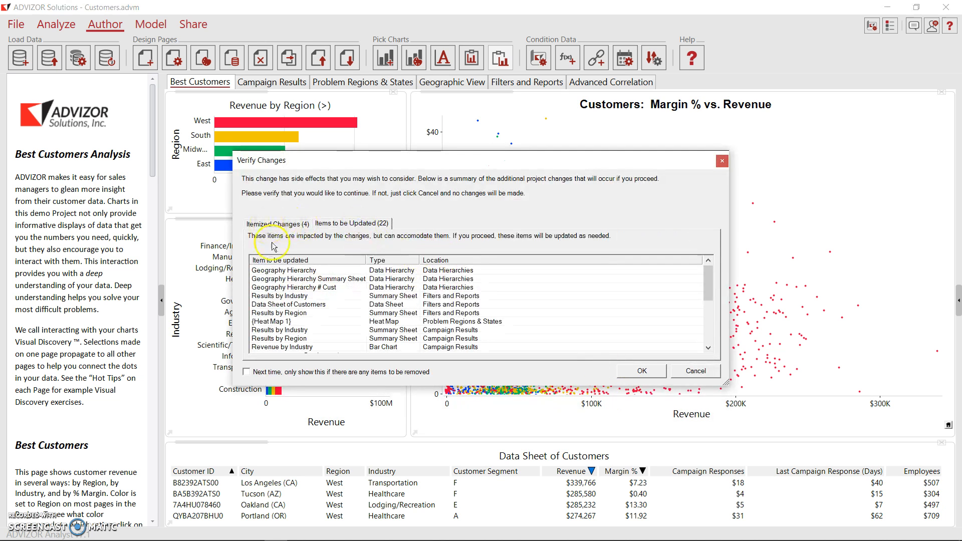
{"action": "mouse_move", "coordinate": [706, 279]}
{"action": "left_mouse_down"}
{"action": "mouse_move", "coordinate": [707, 323]}
{"action": "mouse_move", "coordinate": [707, 281]}
{"action": "left_mouse_up"}
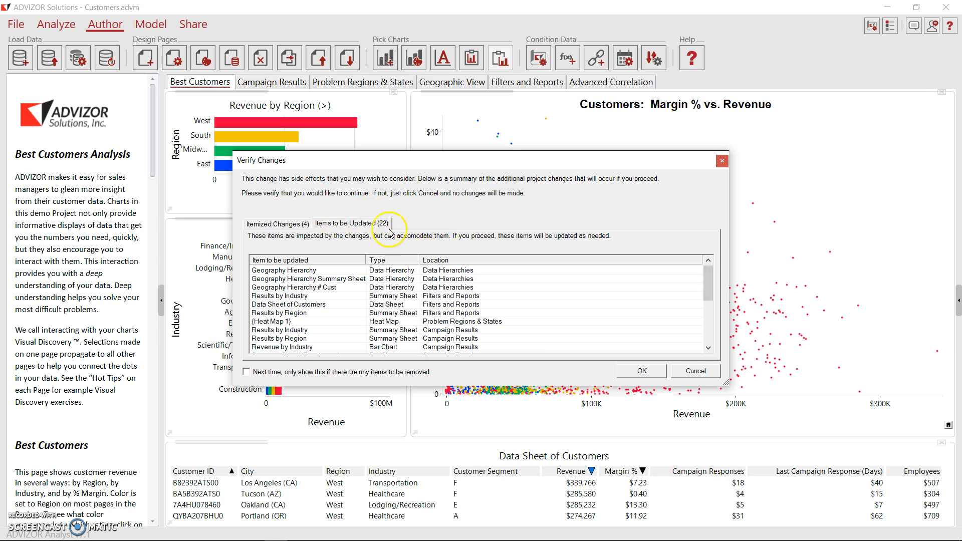
{"action": "left_click", "coordinate": [645, 372]}
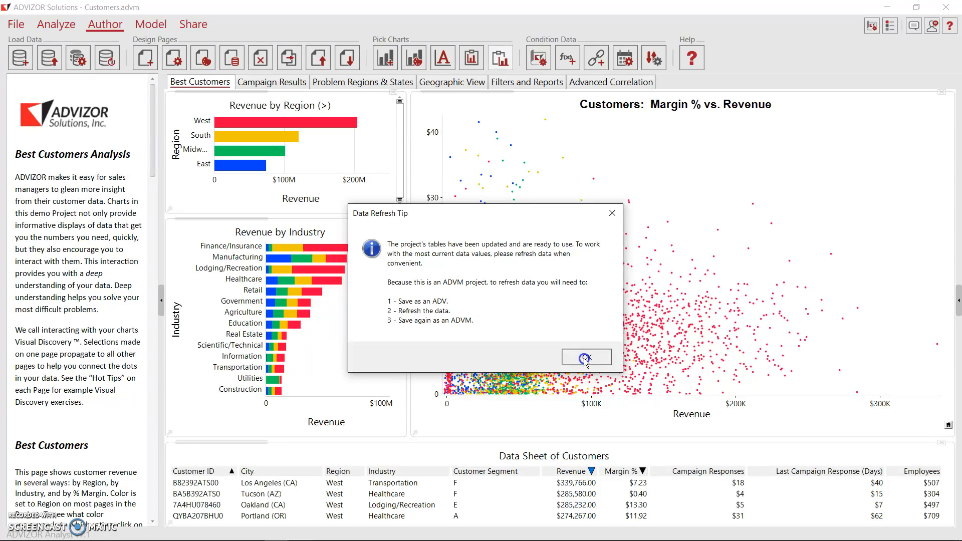
{"action": "left_click", "coordinate": [585, 358]}
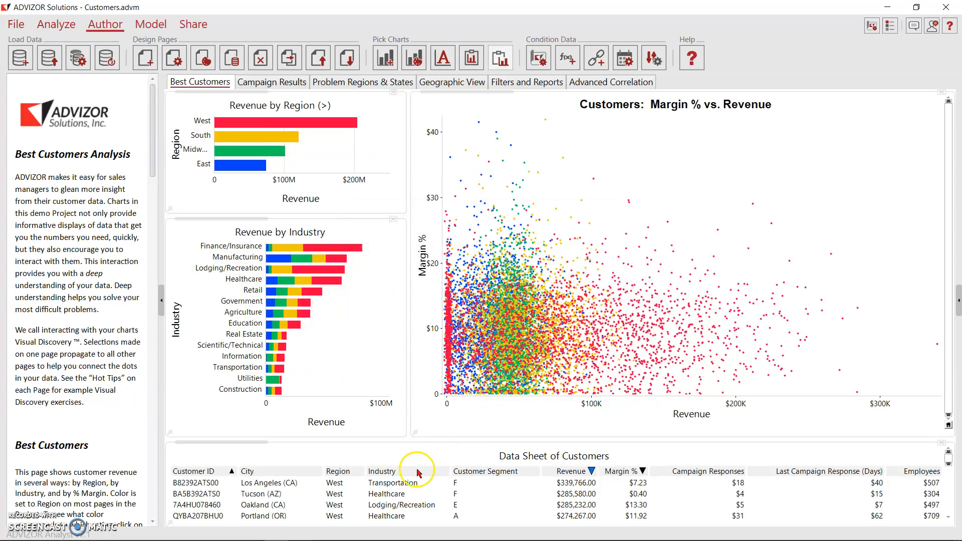